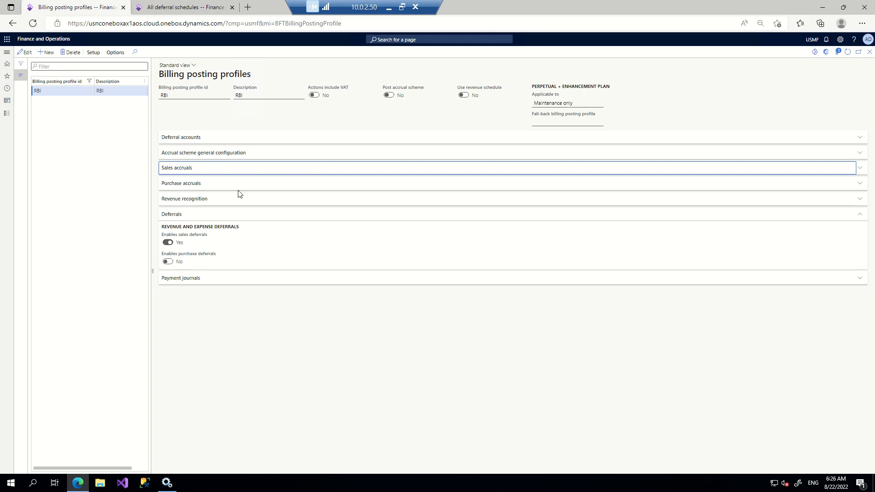
Step: Examine the deferral schedule and setup pages listed under Revenue and expense deferrals in the Subscription billing module
left_click(6, 55)
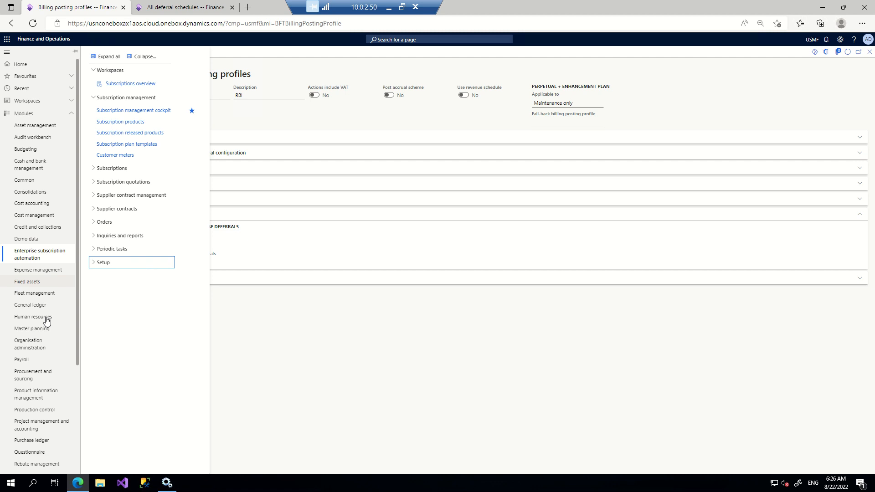
scroll(44, 419, "down", 3)
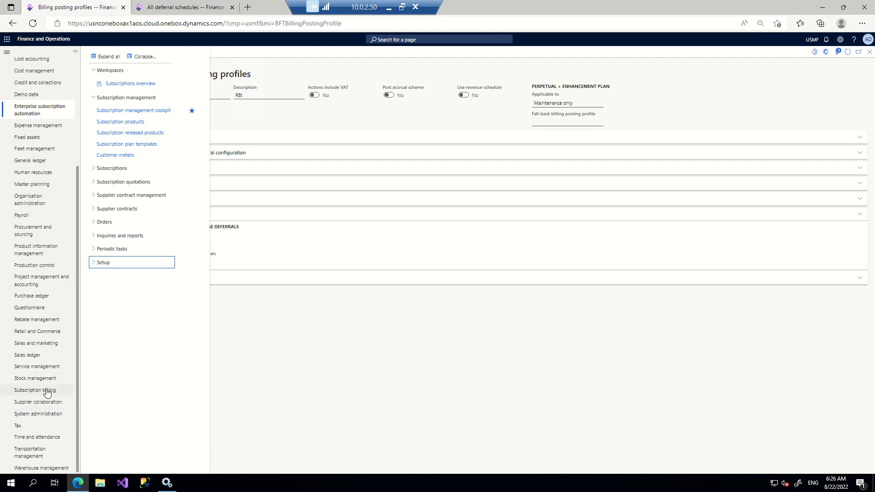
left_click(45, 390)
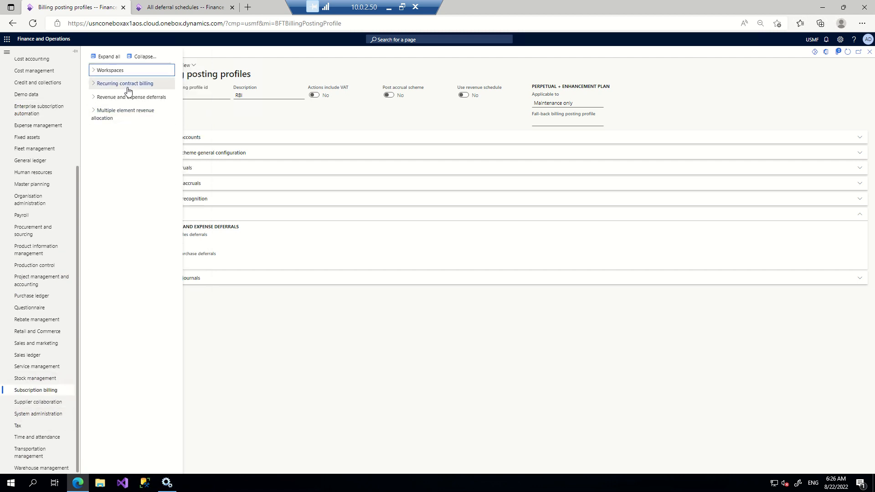
left_click(95, 98)
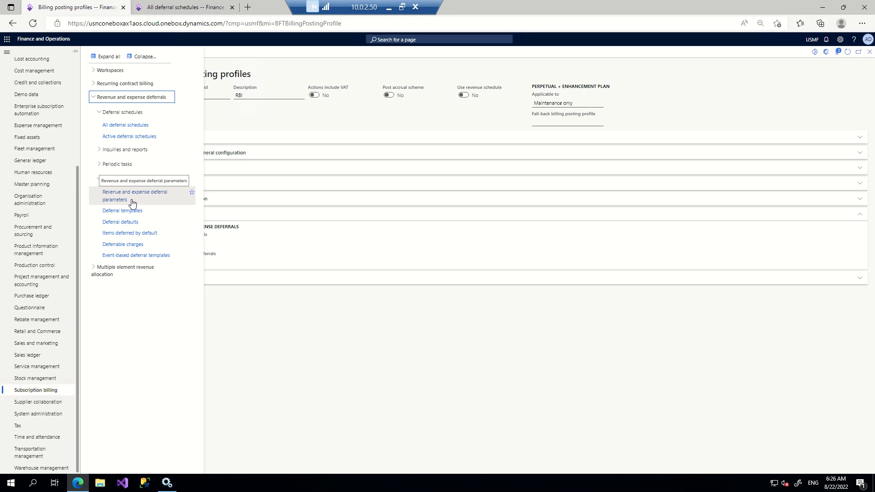
left_click(287, 124)
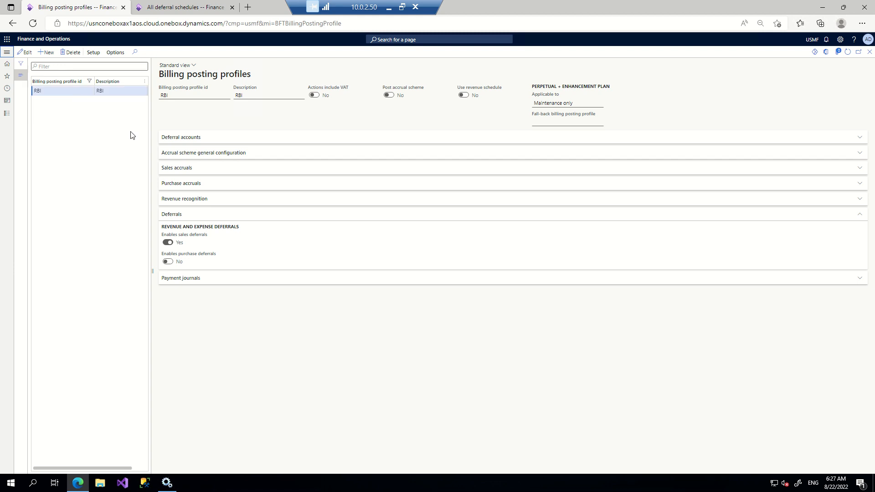
Step: Open the Subscription management cockpit from Enterprise subscription automation, select the customer Turtle Wholesales, and hide the customer list
left_click(7, 54)
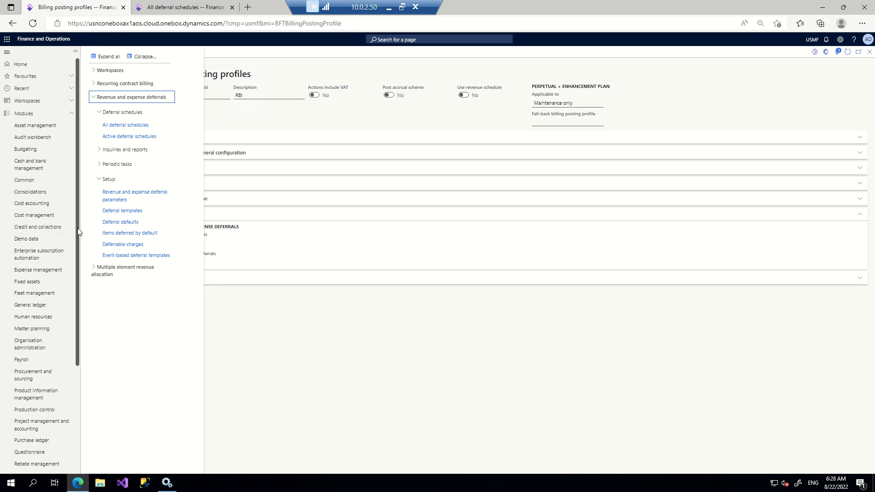
left_click(40, 254)
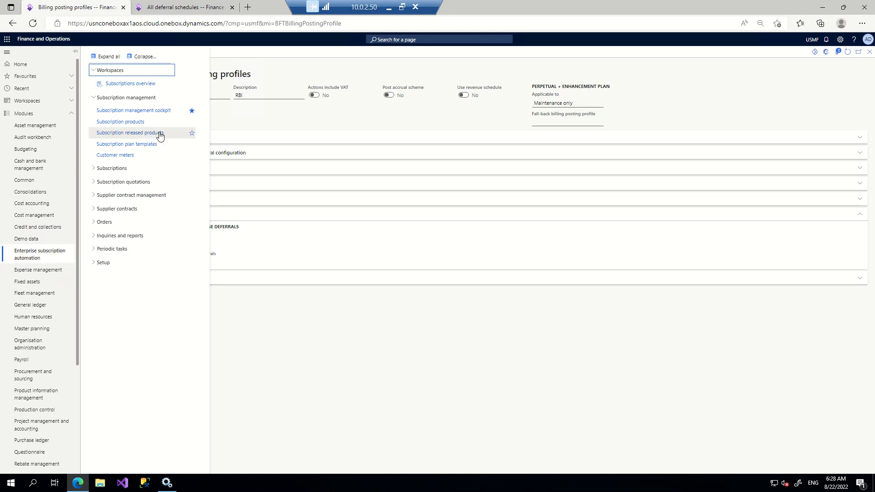
left_click(162, 113)
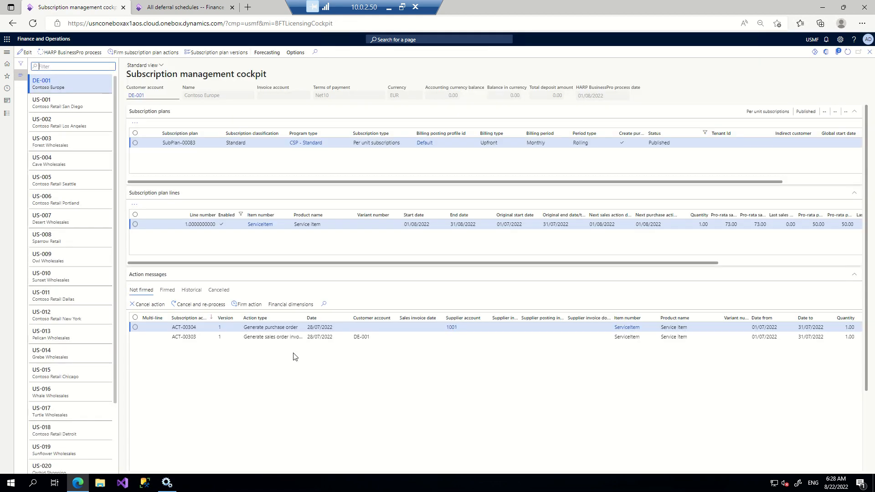
left_click(87, 415)
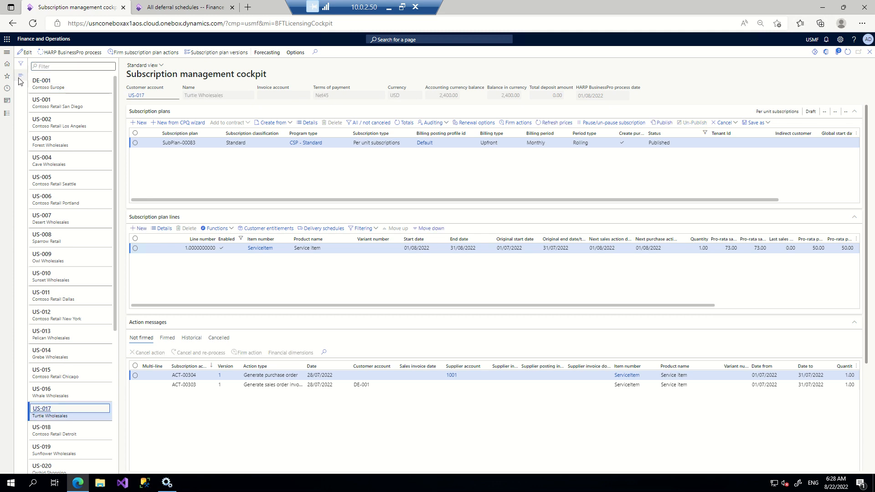
left_click(20, 77)
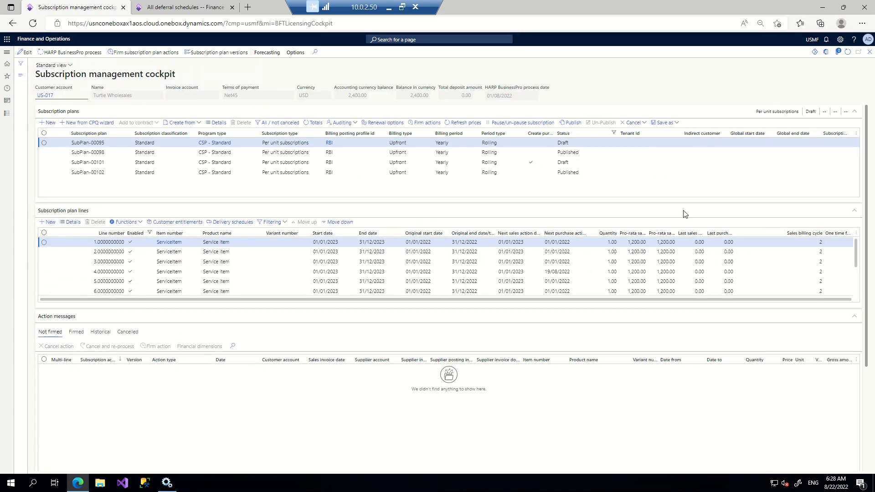
Step: Create a CSP - Standard subscription plan with yearly billing, billing posting profile RBI, and purchase order creation turned off
left_click(669, 180)
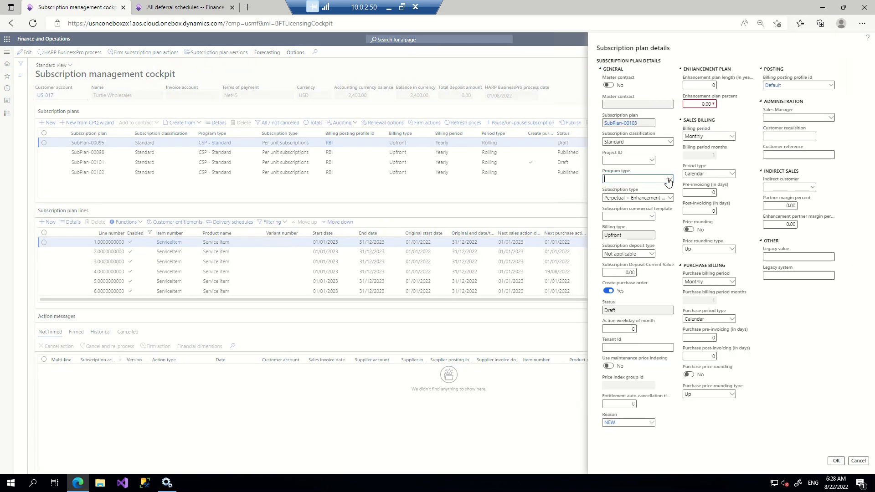
left_click(635, 194)
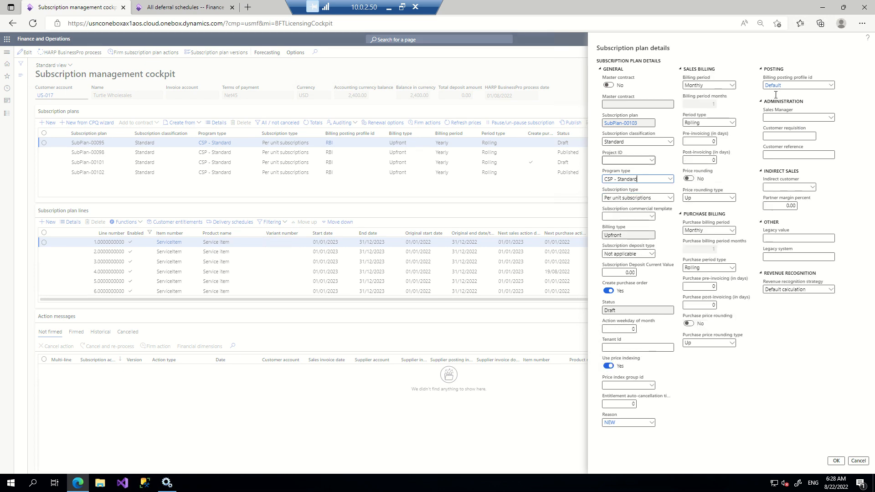
left_click(709, 85)
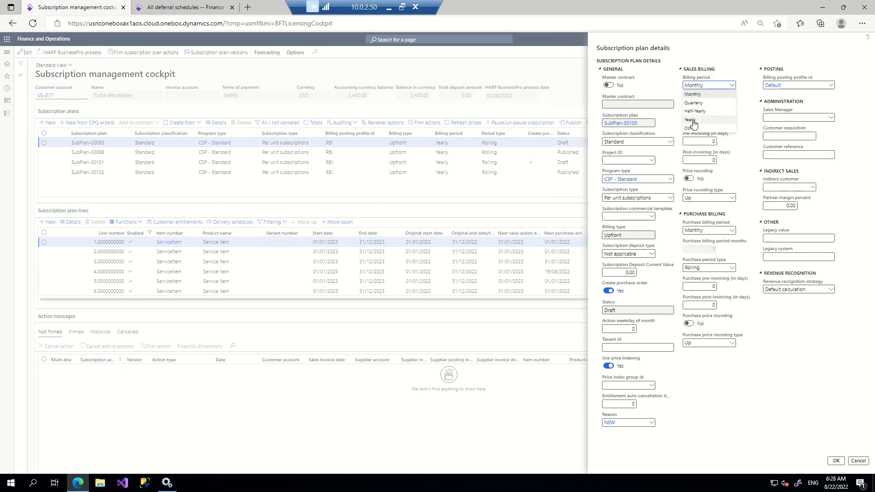
left_click(693, 120)
left_click(832, 86)
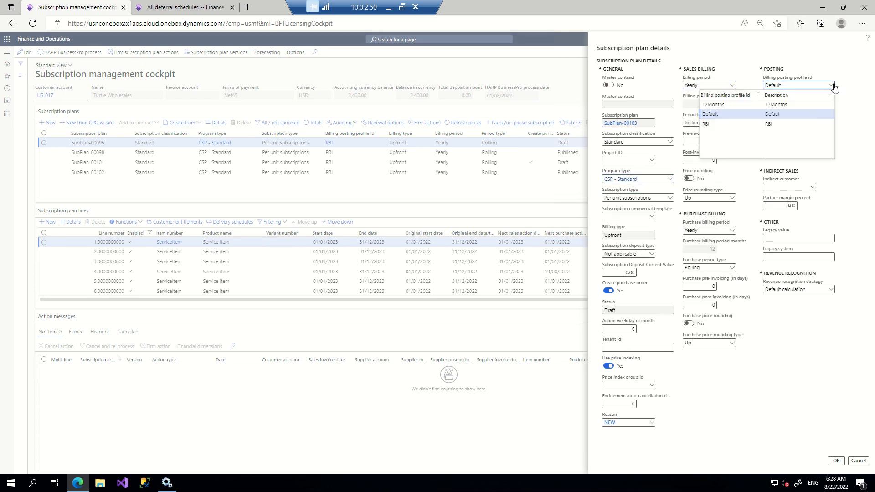
left_click(711, 124)
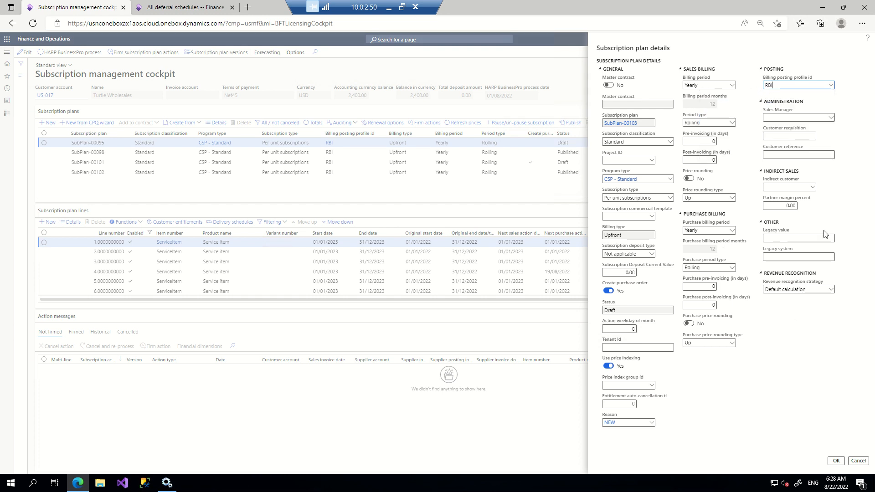
left_click(609, 291)
left_click(837, 462)
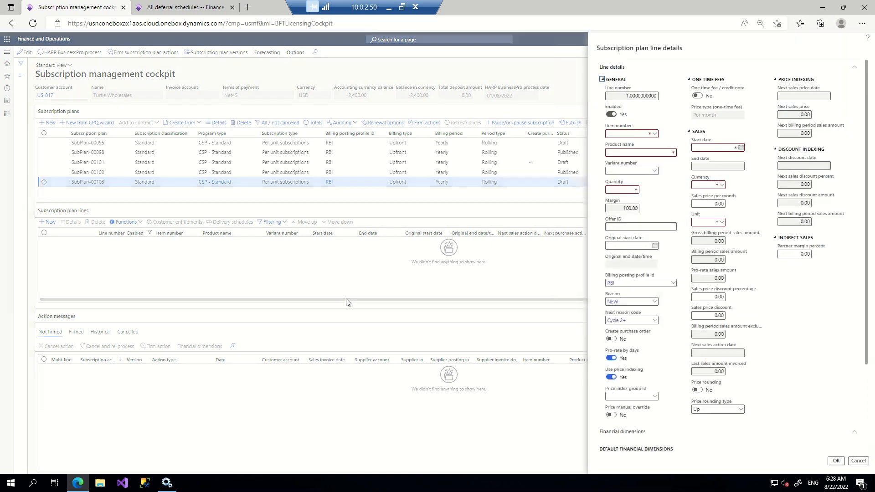
Step: Add a plan line to the new subscription plan for item ServiceItem with start date 01/01/2022
left_click(655, 134)
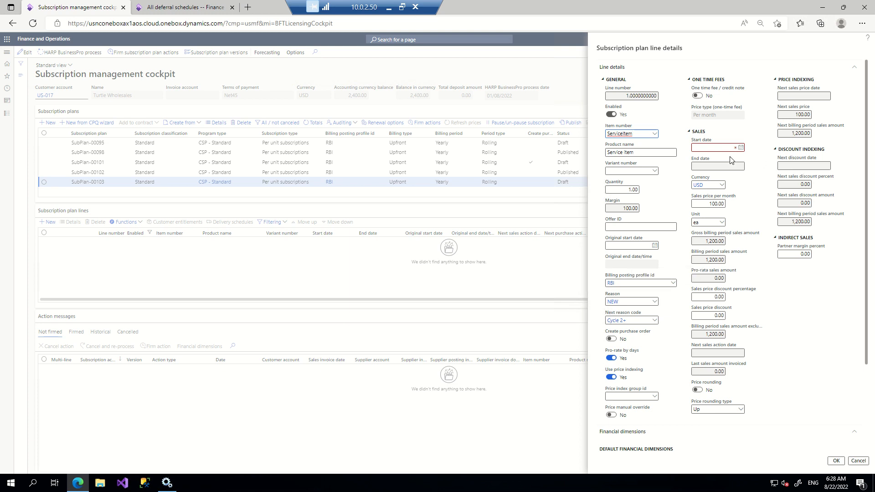
left_click(701, 146)
type("1.1")
key("Tab")
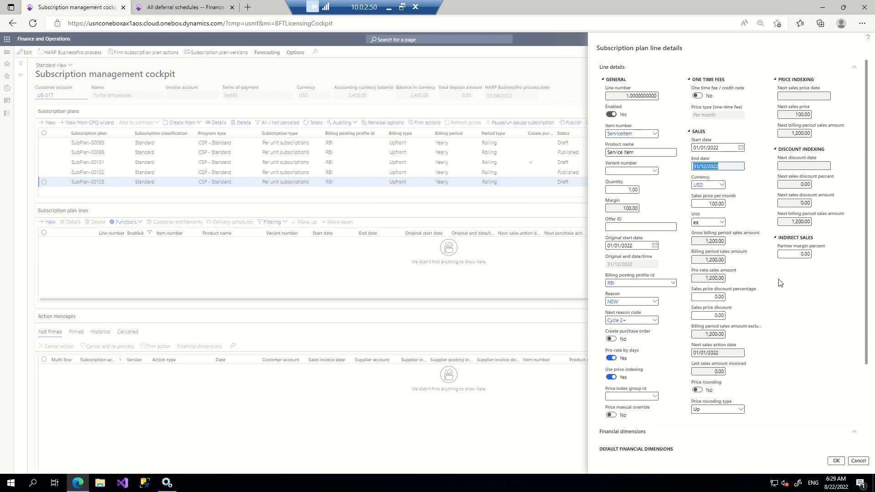
left_click(837, 462)
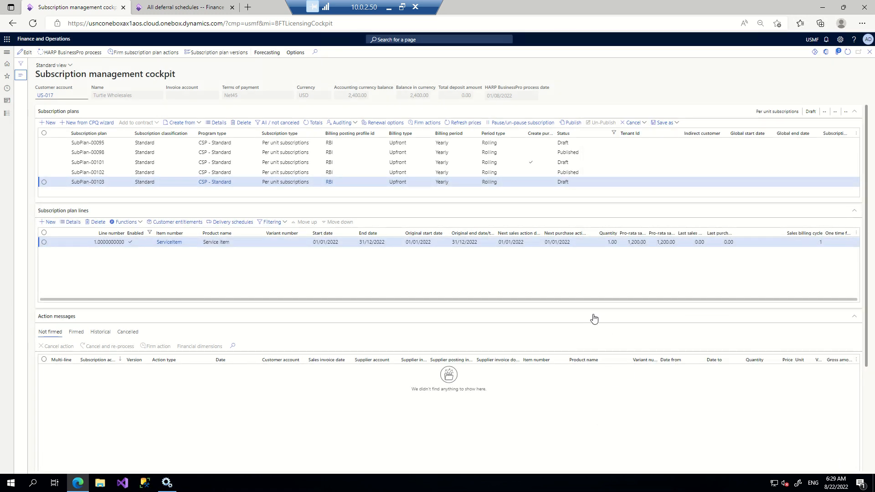
Step: Publish the new subscription plan and run the HARP BusinessPro process for it
left_click(570, 122)
left_click(510, 231)
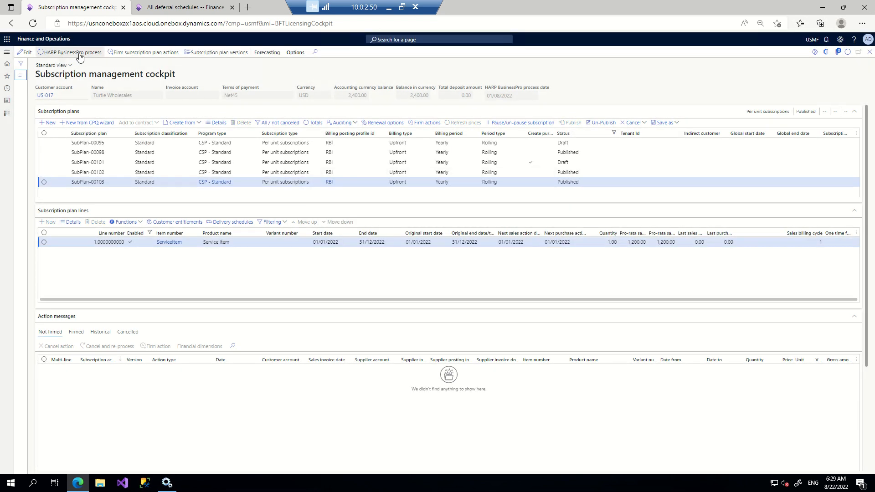
left_click(61, 54)
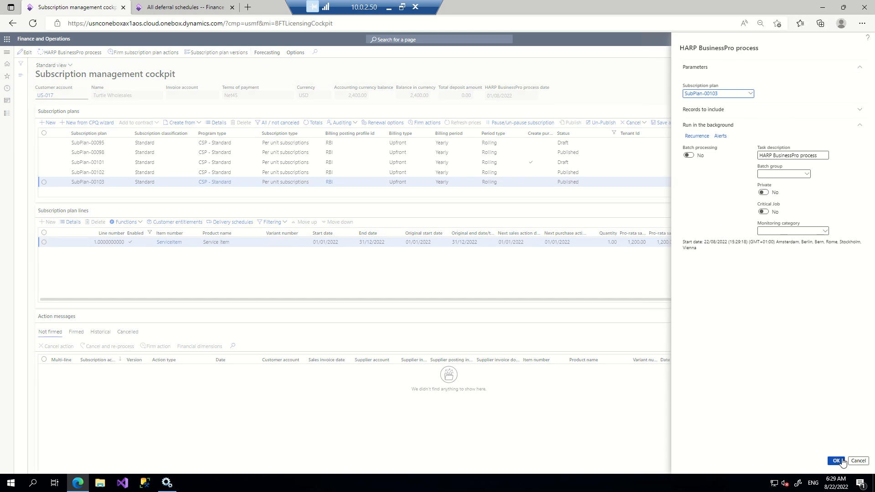
left_click(836, 461)
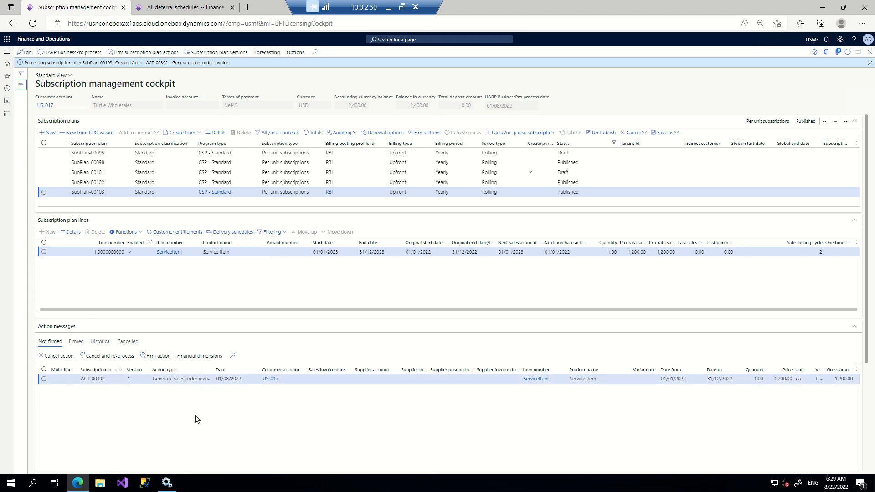
Step: Firm the plan's unfirmed action message for generating the sales order invoice
left_click(44, 380)
left_click(156, 356)
left_click(837, 461)
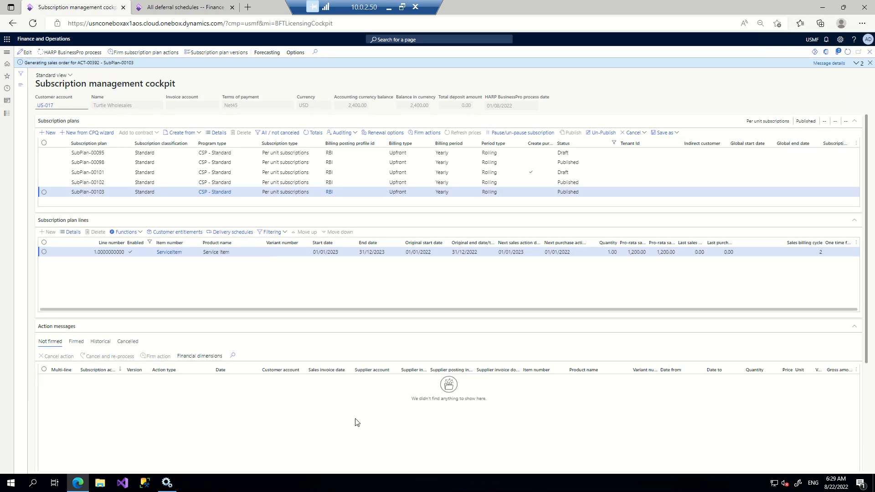
Step: Check the sales order details of the plan's firmed action message and post its invoice
left_click(76, 343)
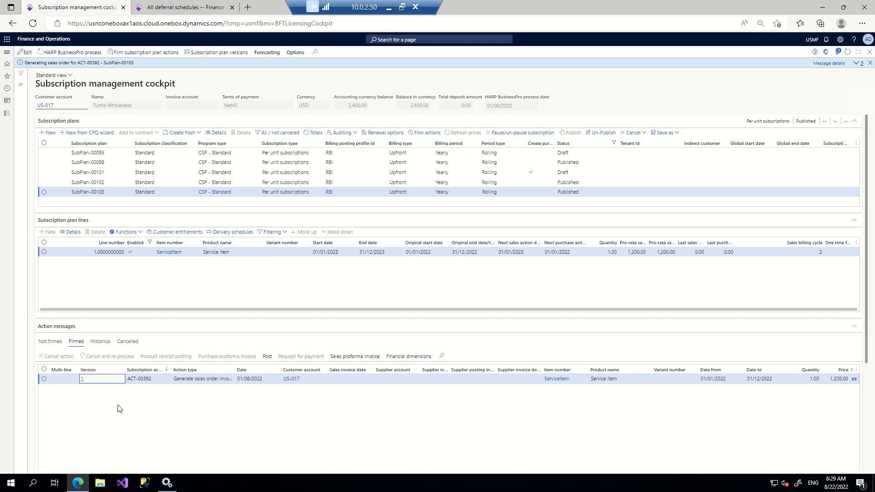
left_click(43, 379)
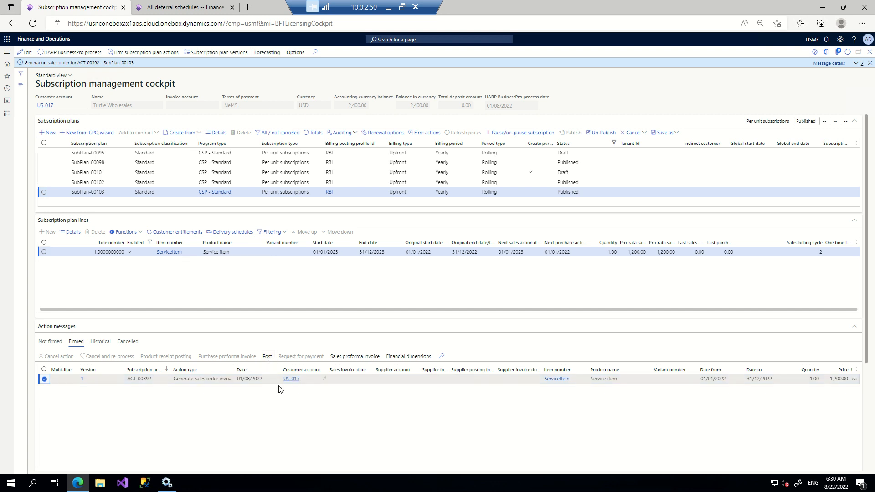
scroll(547, 418, "down", 3)
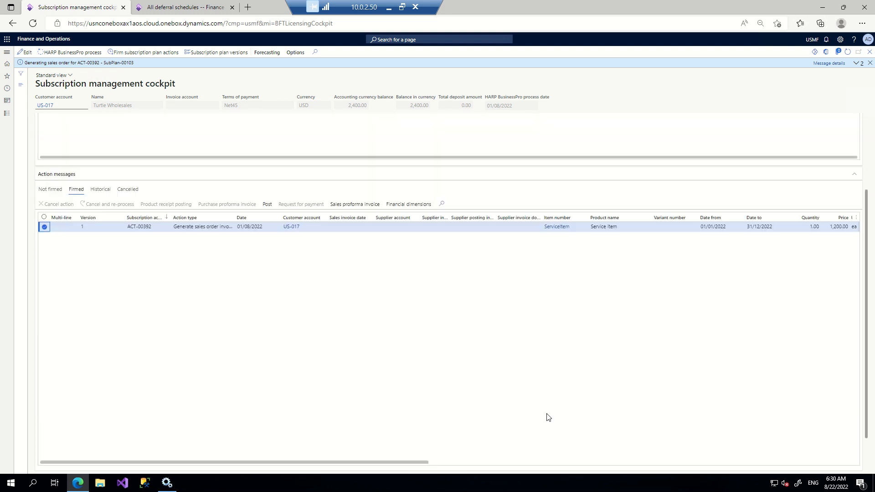
left_click_drag(346, 461, 523, 462)
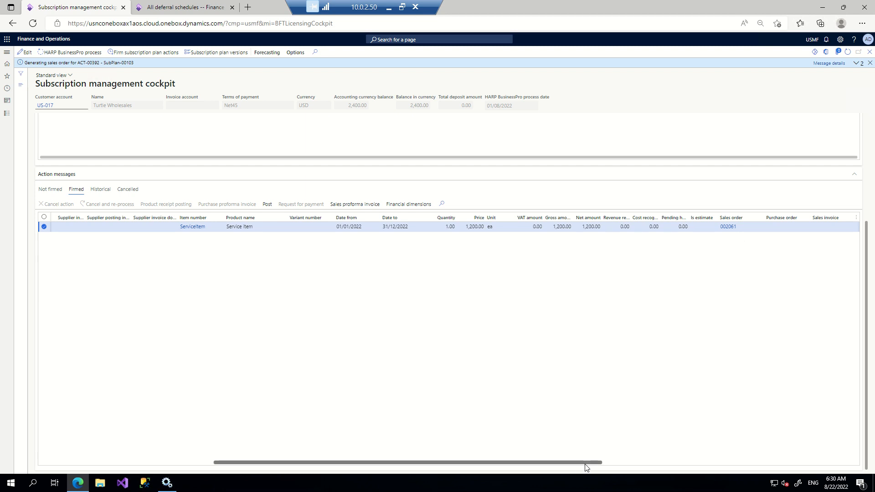
left_click_drag(588, 463, 578, 463)
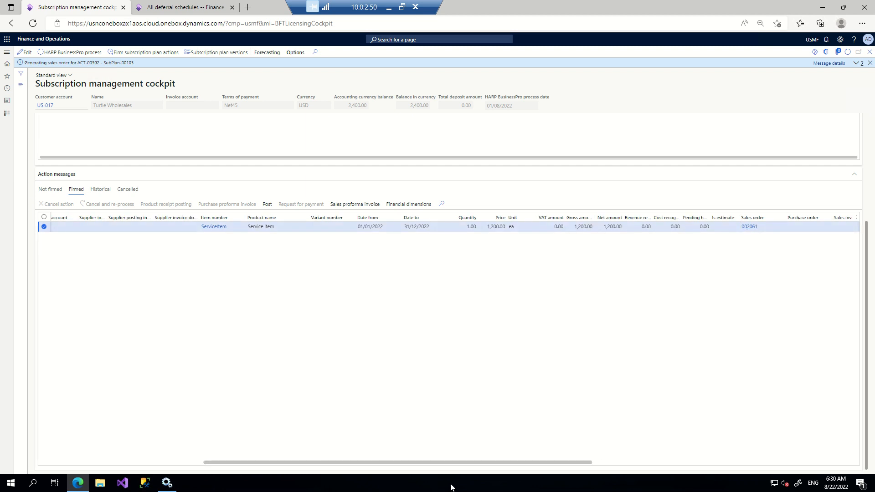
left_click_drag(452, 463, 223, 450)
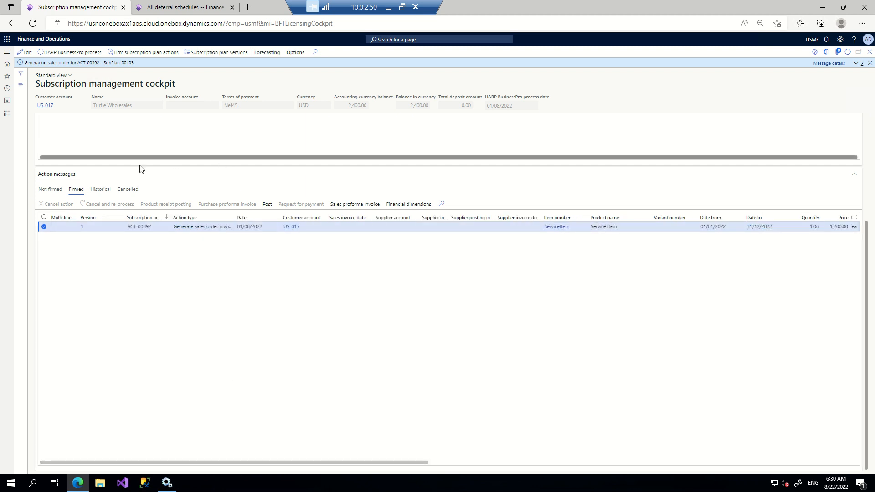
left_click(268, 208)
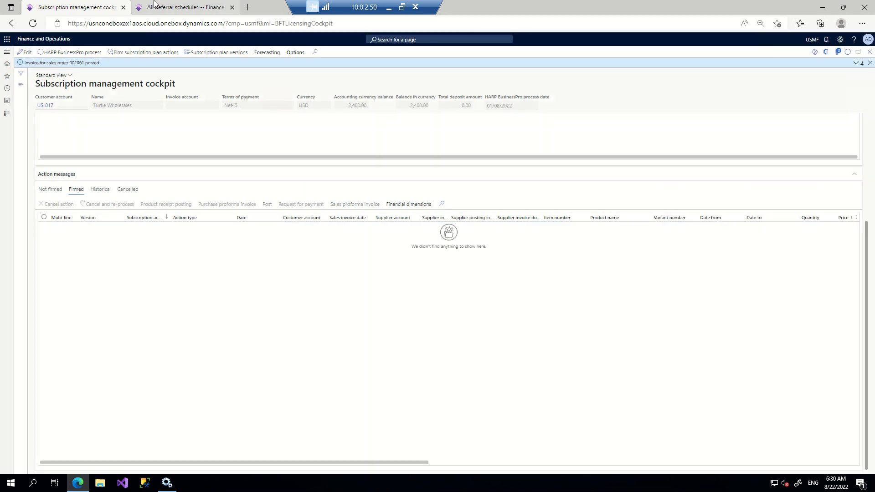
Step: Refresh the list of all deferral schedules and open the newest schedule, belonging to the just-invoiced sales order
left_click(168, 7)
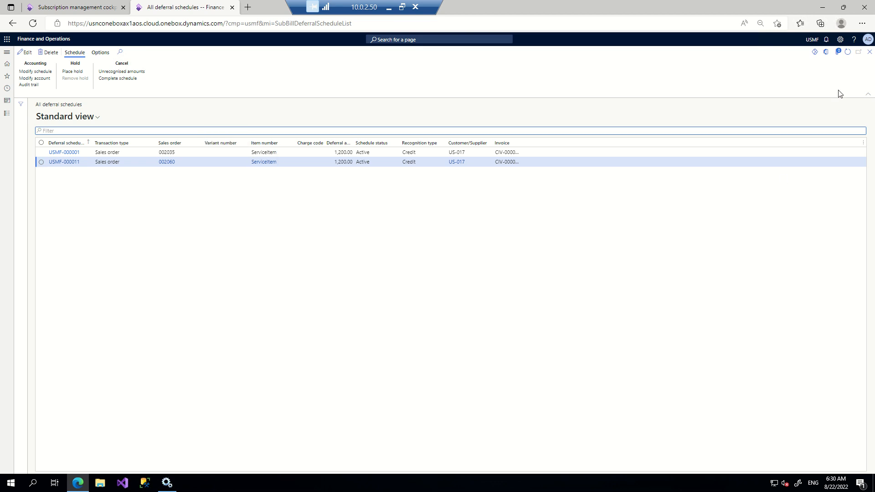
left_click(848, 53)
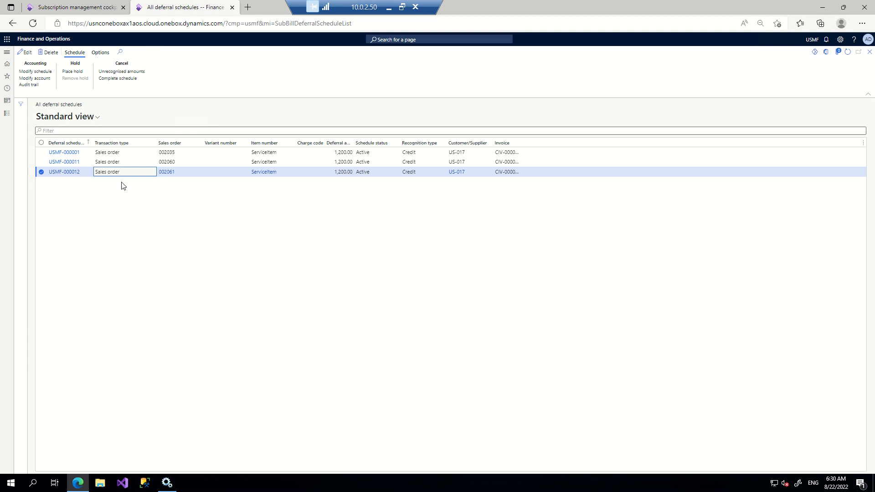
left_click(95, 8)
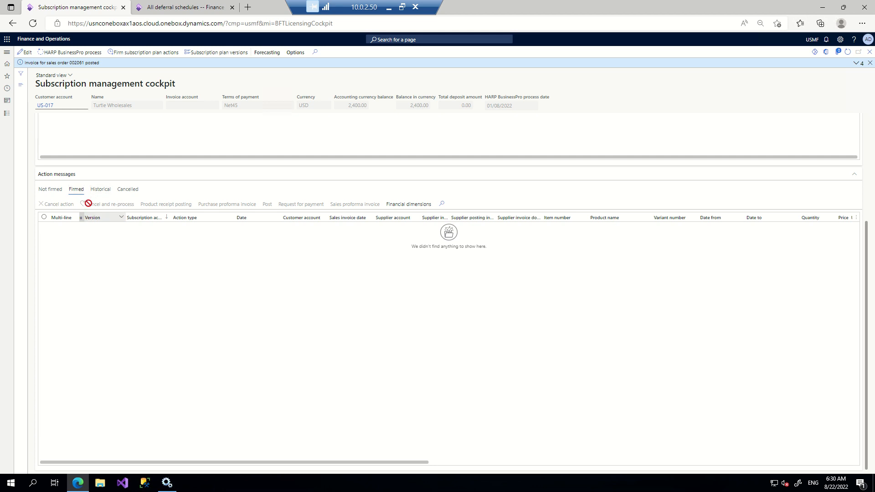
left_click(187, 6)
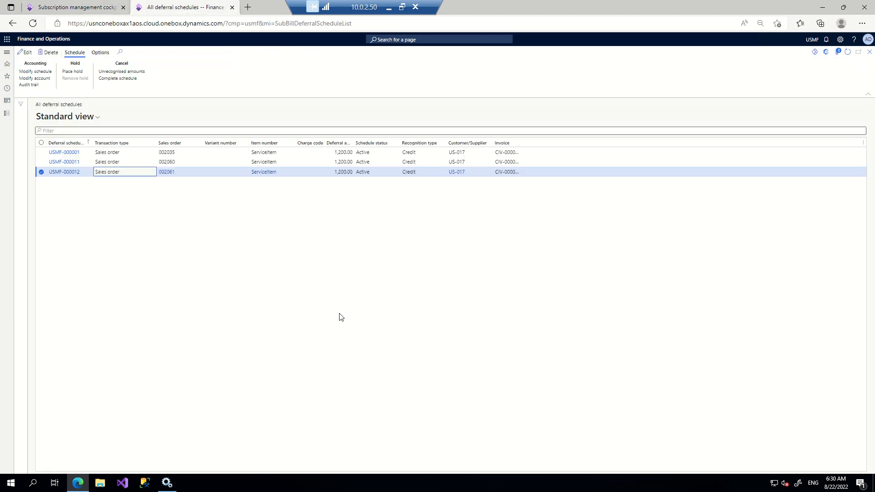
left_click(74, 173)
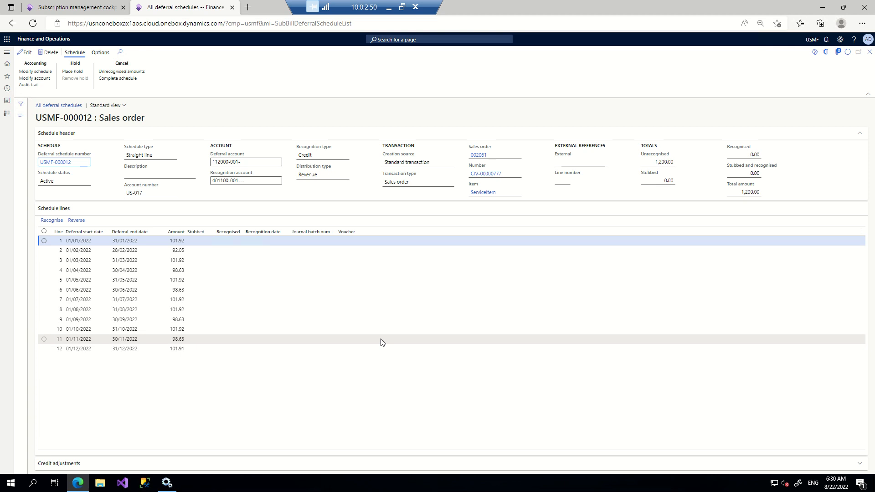
Step: Compare the start and end dates of the deferral schedule's first and last lines with the date range of the plan's historical action message
left_click(68, 241)
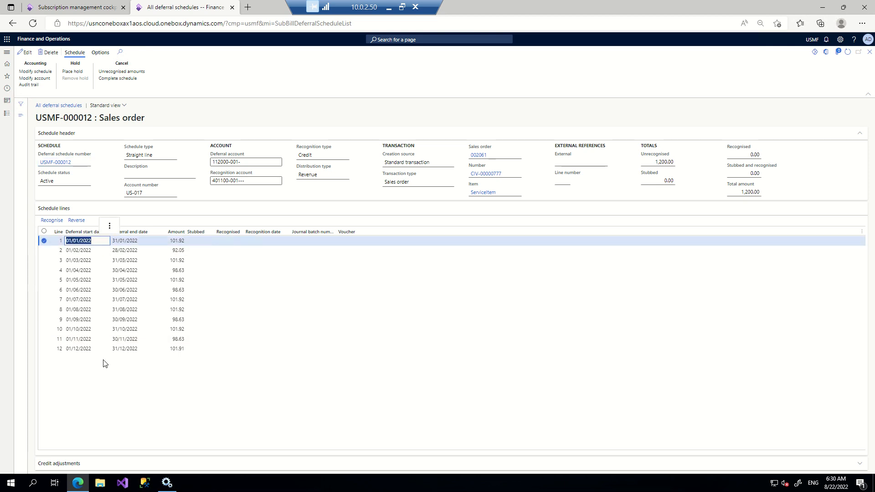
left_click(92, 350)
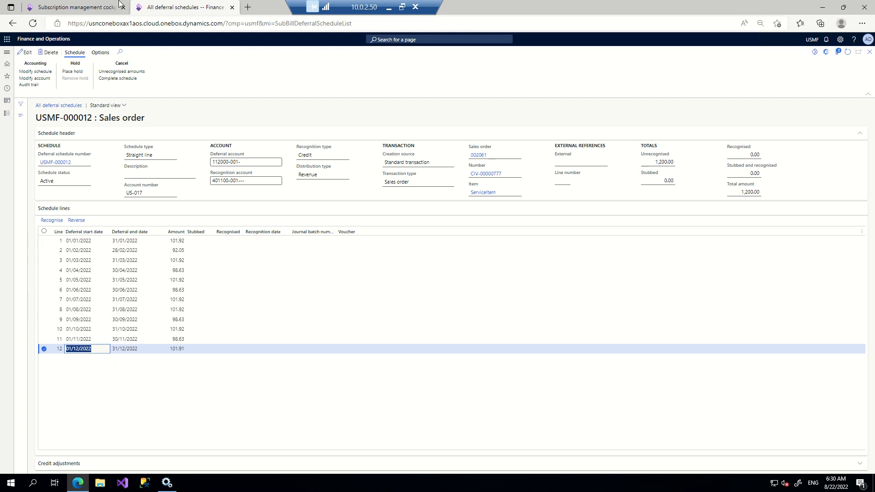
left_click(78, 7)
left_click(101, 190)
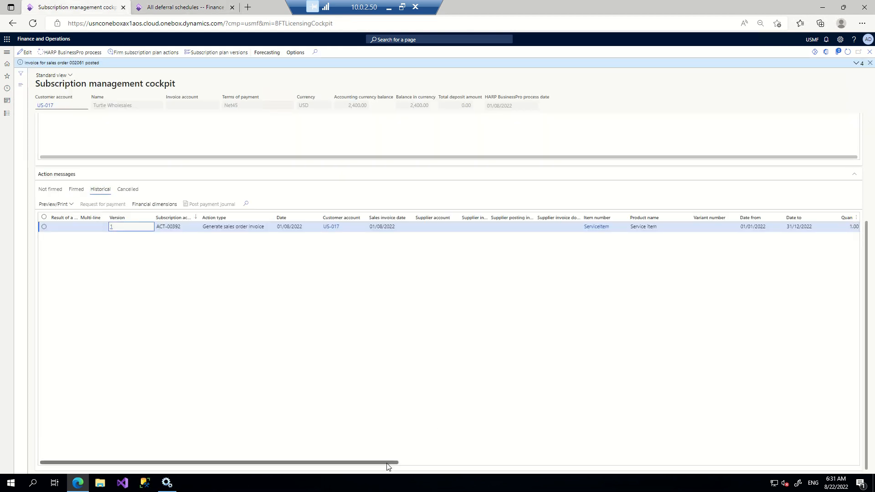
left_click_drag(389, 462, 518, 463)
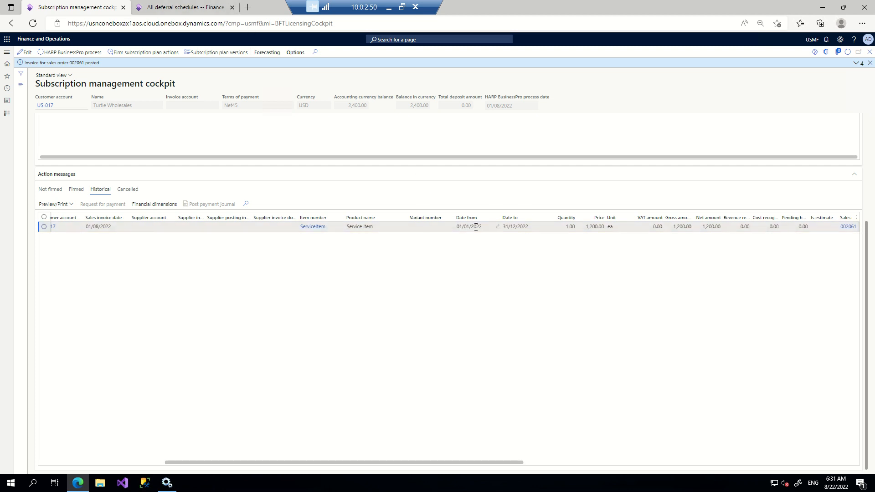
left_click(517, 226)
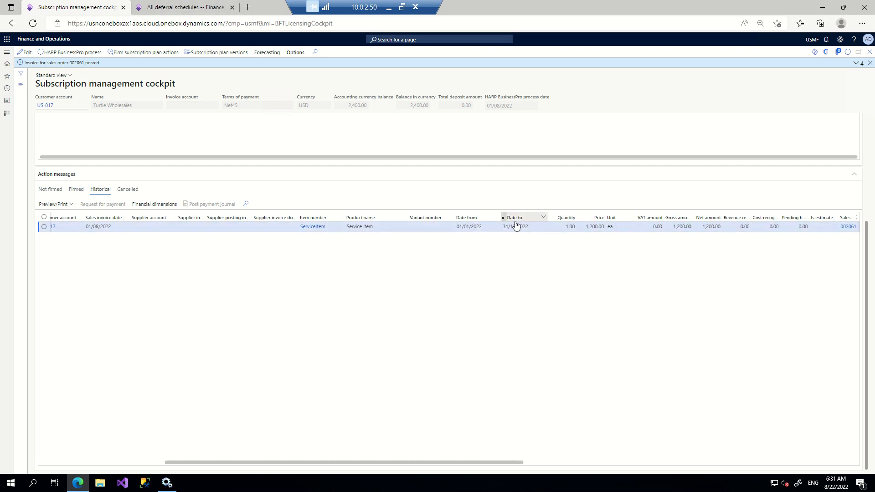
left_click(176, 7)
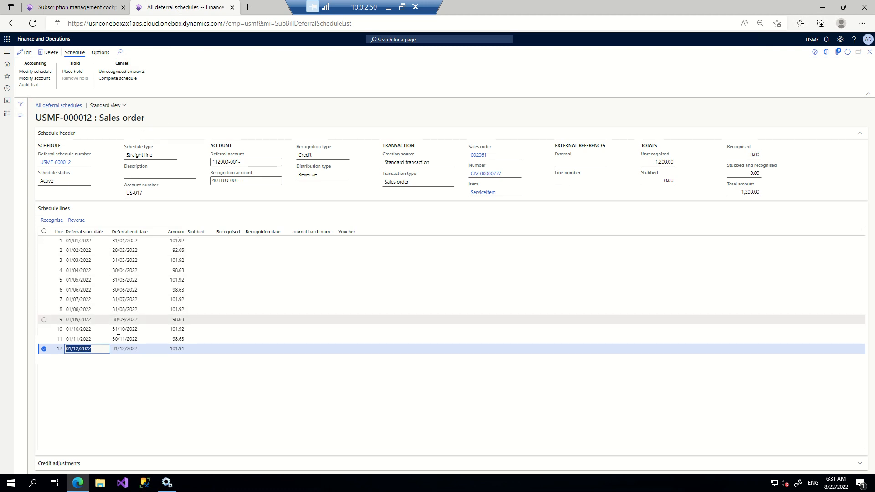
left_click(114, 350)
left_click_drag(113, 351, 153, 356)
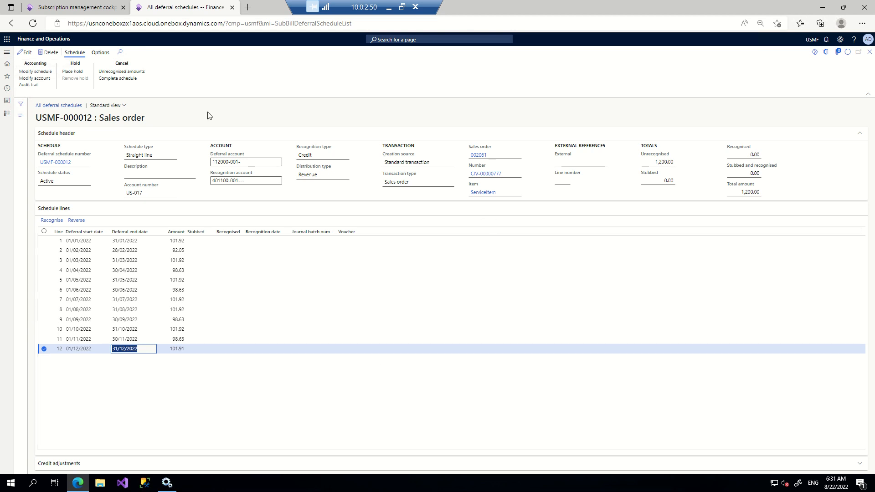
left_click(82, 9)
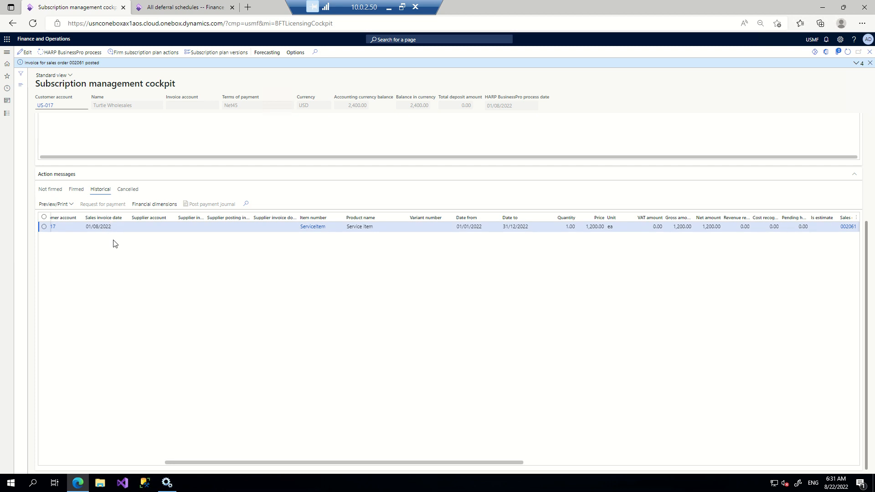
left_click(167, 5)
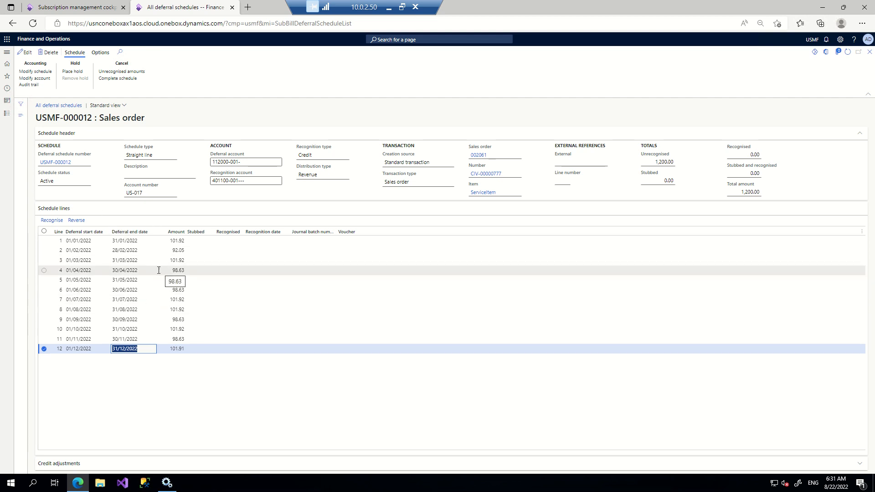
Step: Look at the recognition parameters for the schedule lines without processing, and check the sales order and invoice of the plan's historical action message
left_click(44, 232)
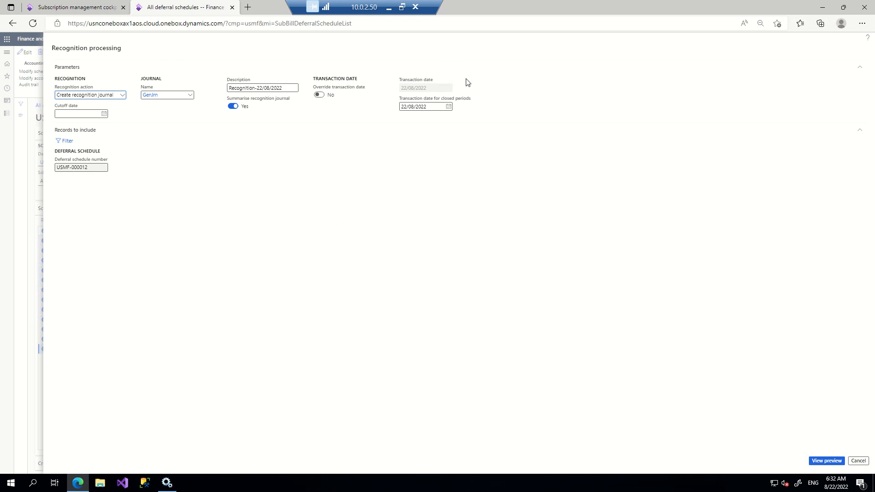
left_click(858, 461)
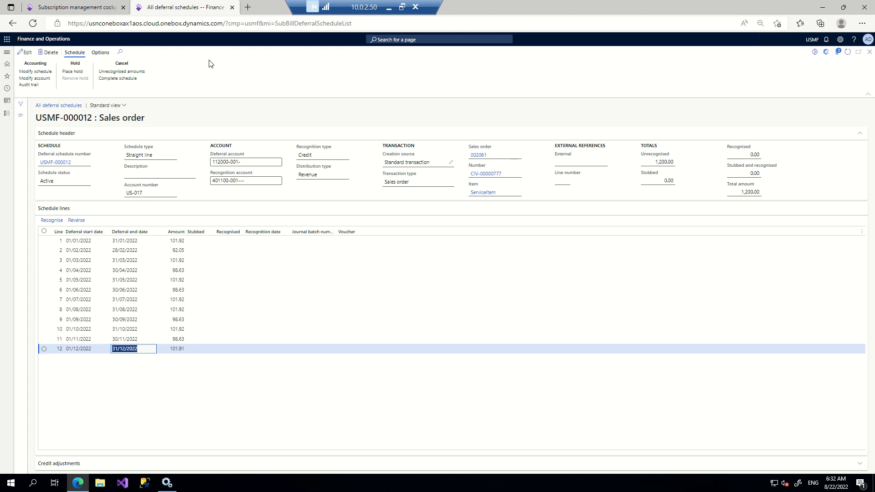
left_click(47, 7)
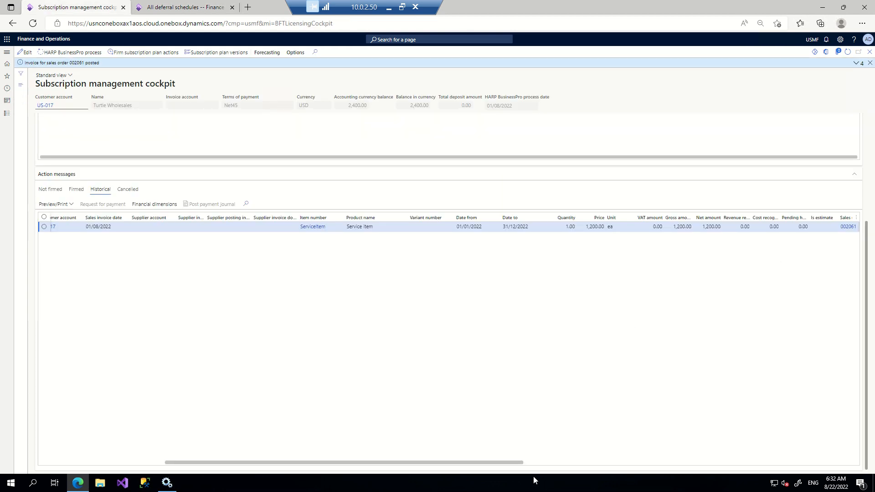
left_click_drag(522, 463, 694, 462)
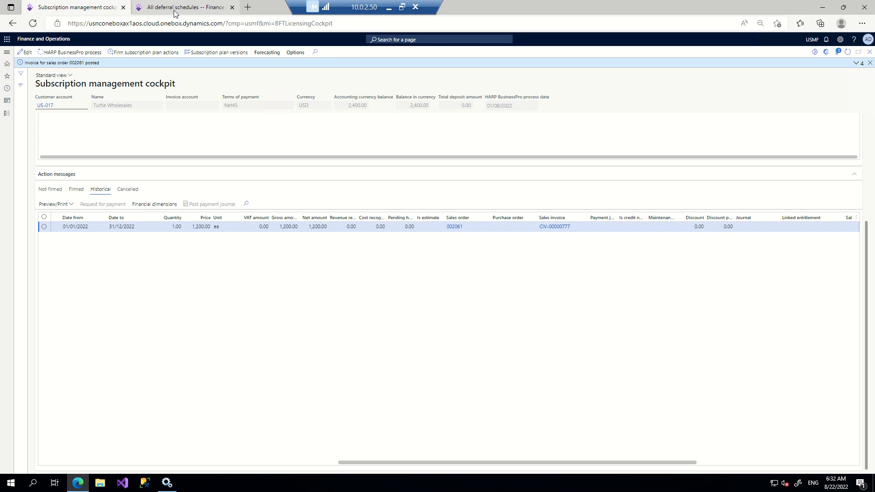
left_click(201, 9)
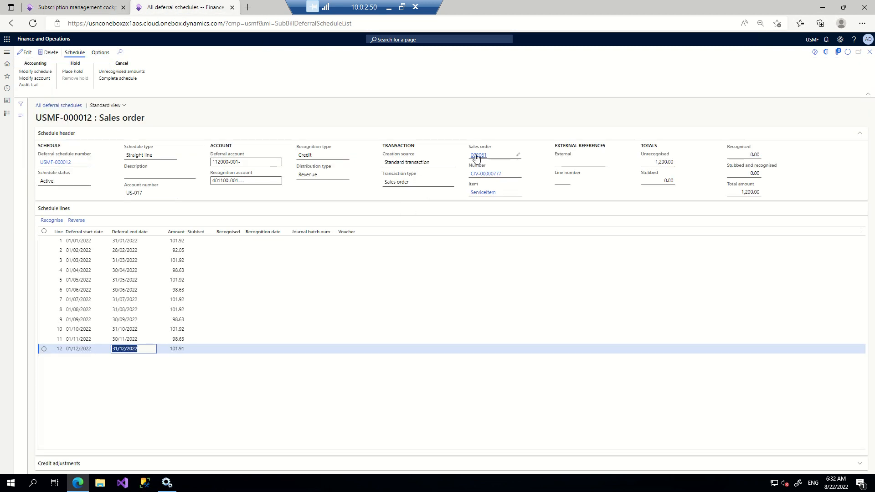
Step: Preview the recognition of all deferral schedule lines with the Create recognition journal action and show a total for the Amount column
left_click(45, 232)
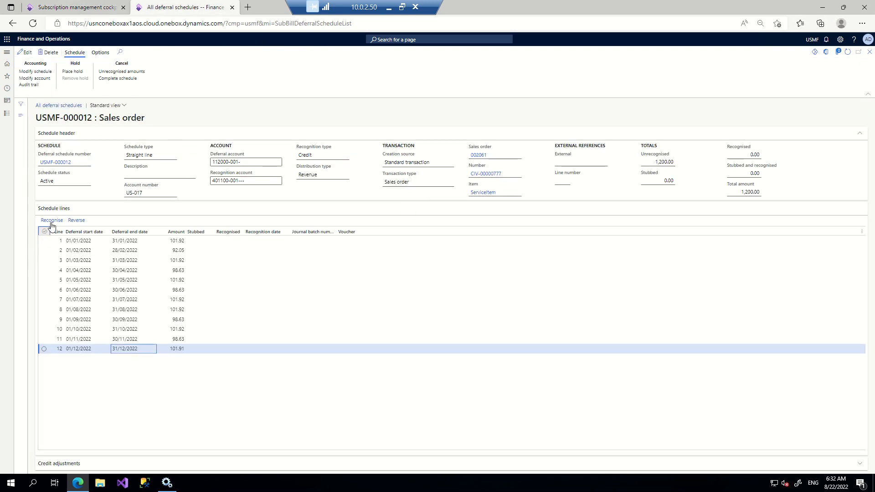
left_click(51, 221)
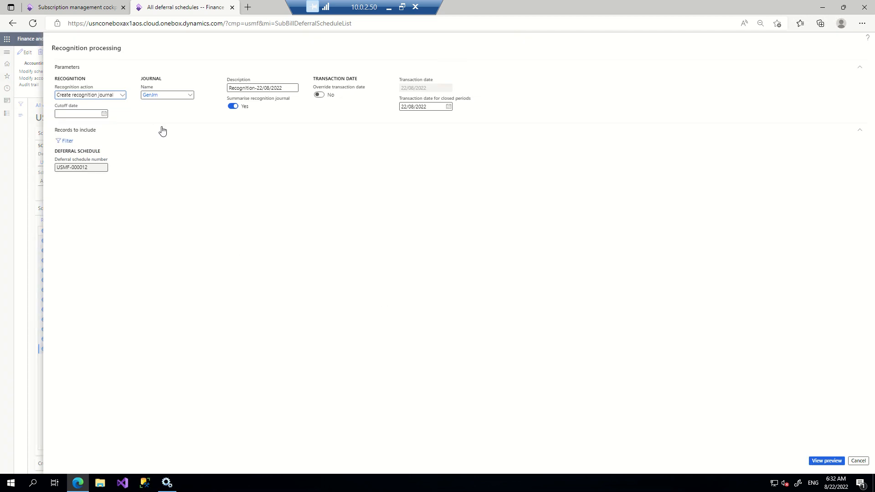
left_click(825, 462)
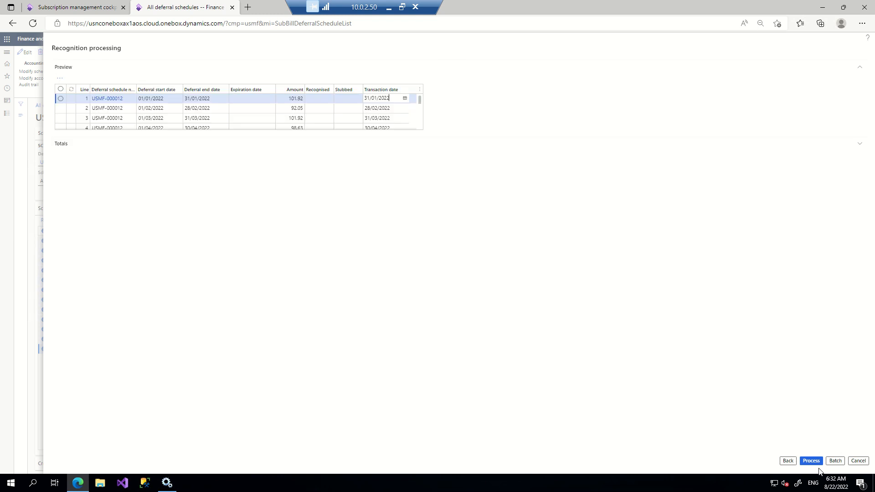
scroll(211, 115, "down", 3)
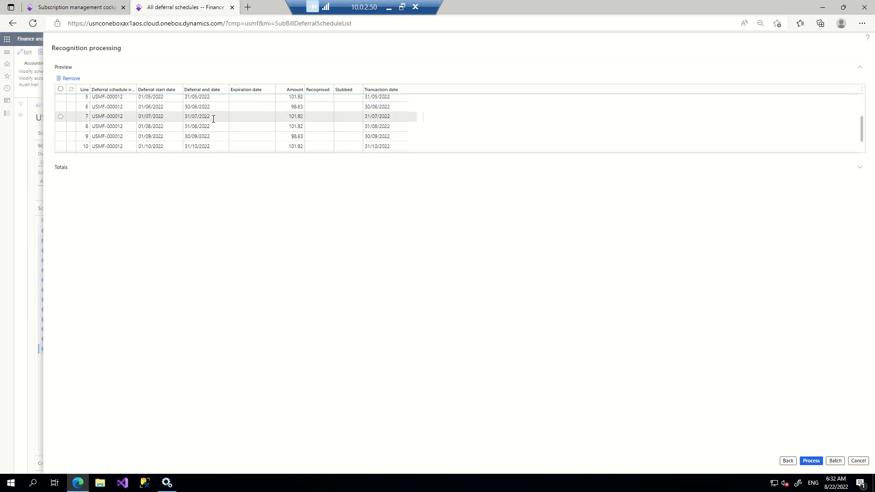
right_click(294, 91)
left_click(317, 150)
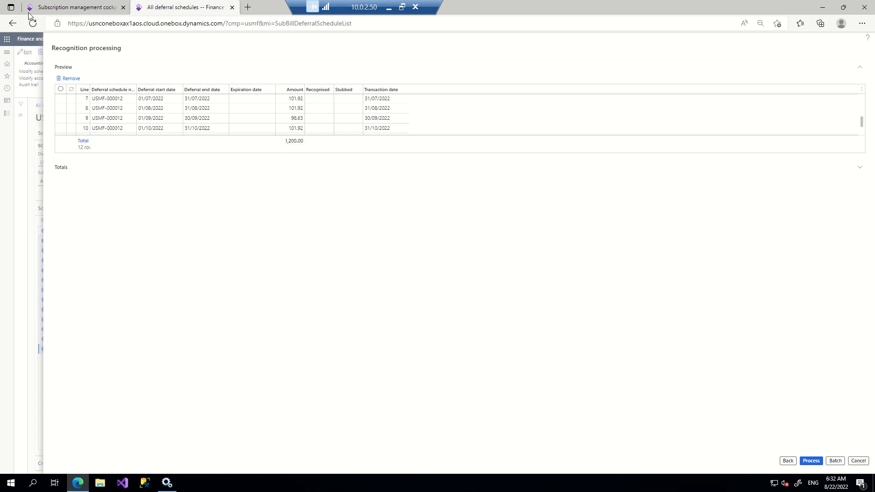
Step: Compare the previewed total with the historical action message's gross and net amounts, and process the recognition of the schedule lines
left_click(50, 7)
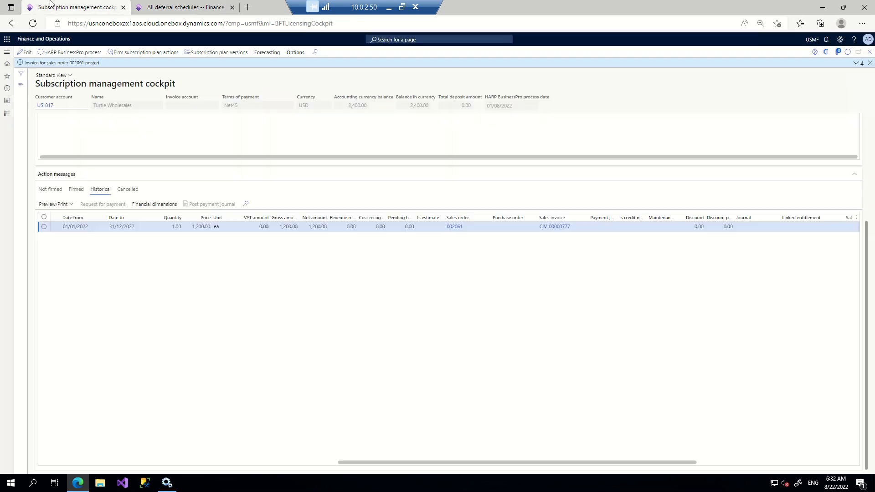
double_click(294, 226)
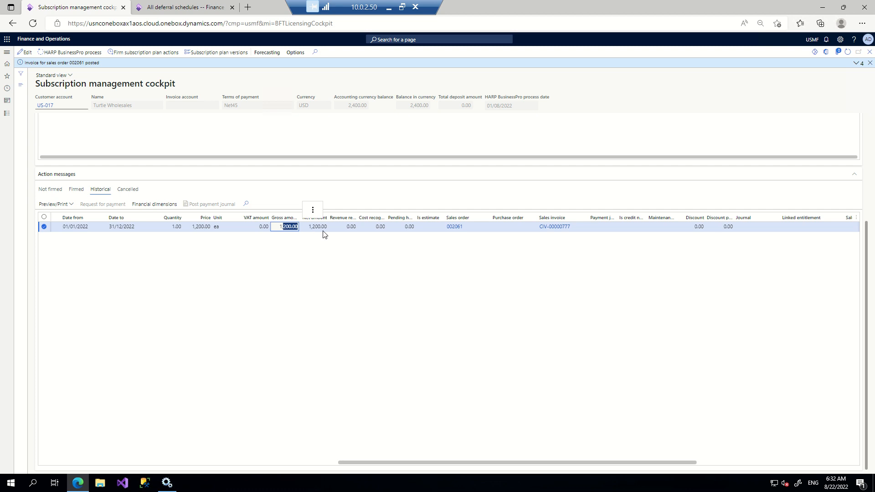
left_click(206, 6)
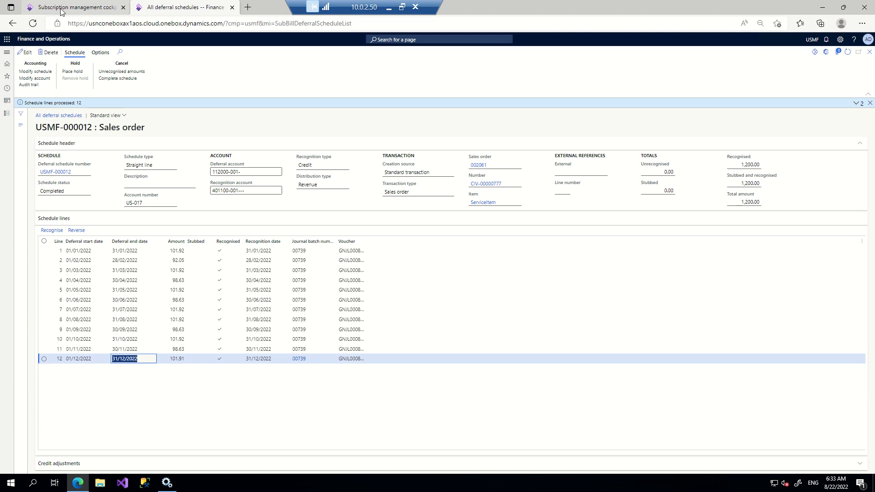
Step: Review the published subscription plan and its action message against the processed deferral schedule, and dismiss the schedule's notification
left_click(86, 7)
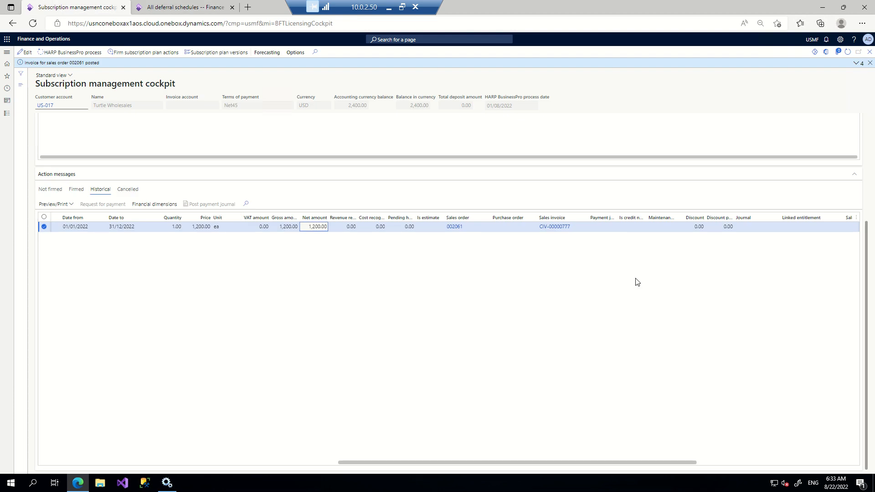
scroll(561, 325, "up", 3)
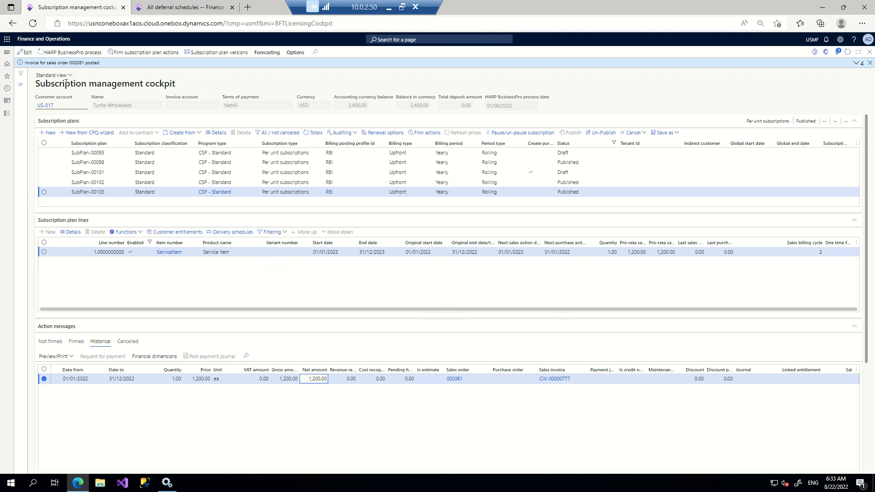
left_click(192, 7)
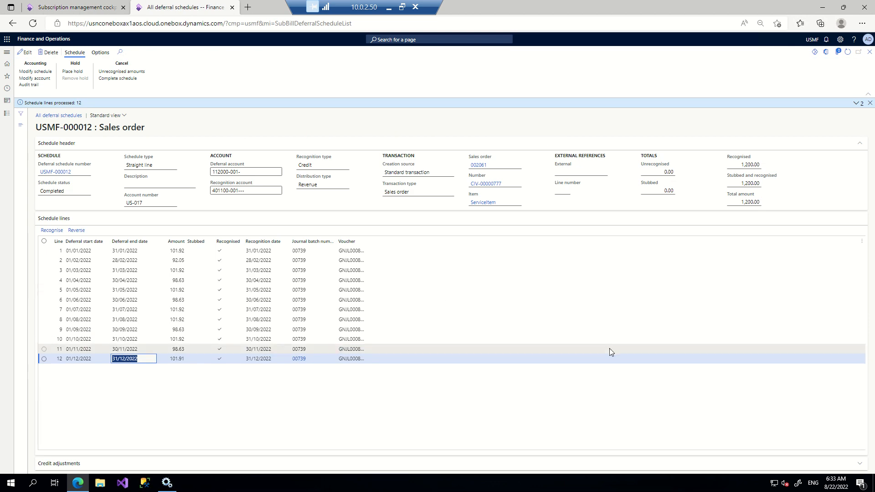
left_click(871, 104)
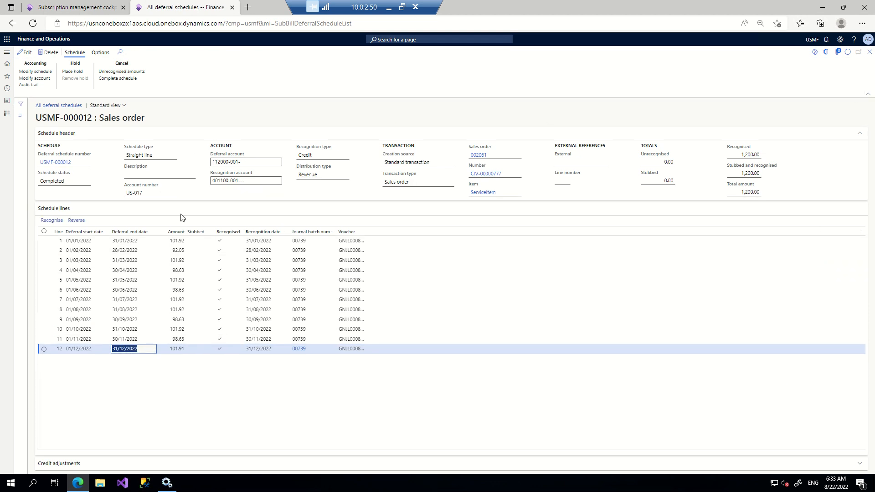
Step: Open the General ledger audit trail in a duplicate of the deferral schedules page and view the recognition ledger journal's voucher transactions
left_click_drag(367, 6, 478, 7)
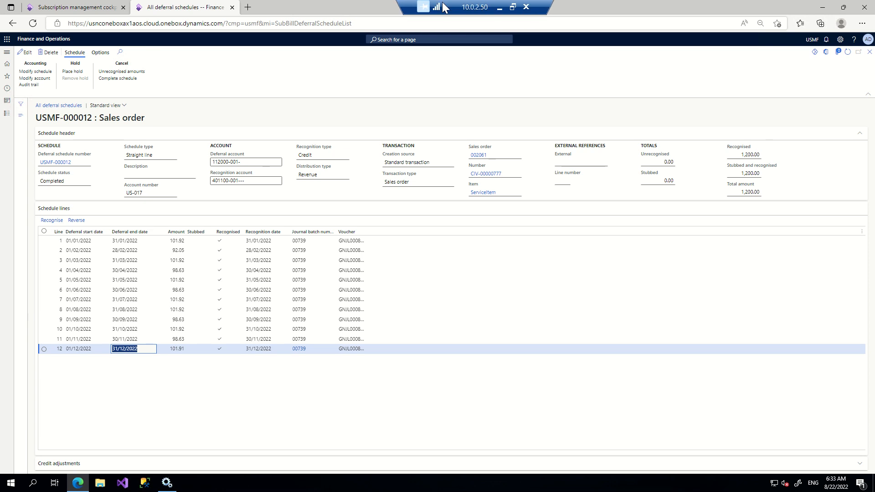
right_click(200, 7)
left_click(224, 62)
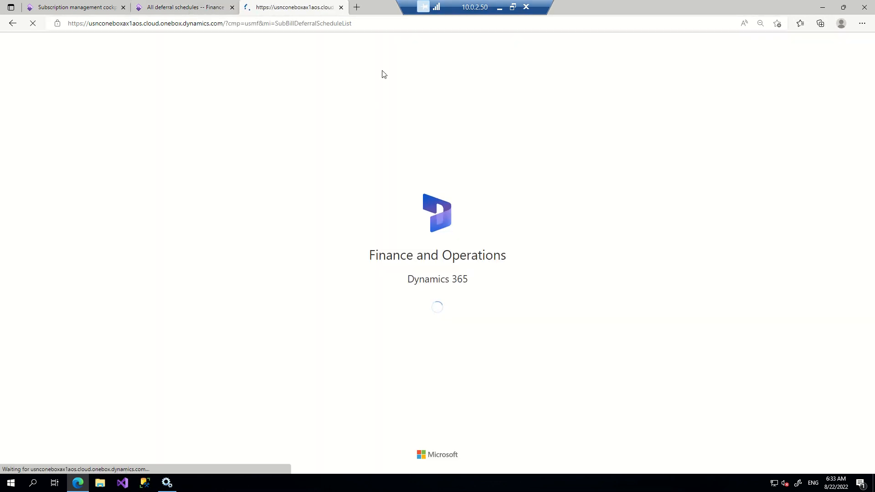
left_click(395, 39)
type("audit trail")
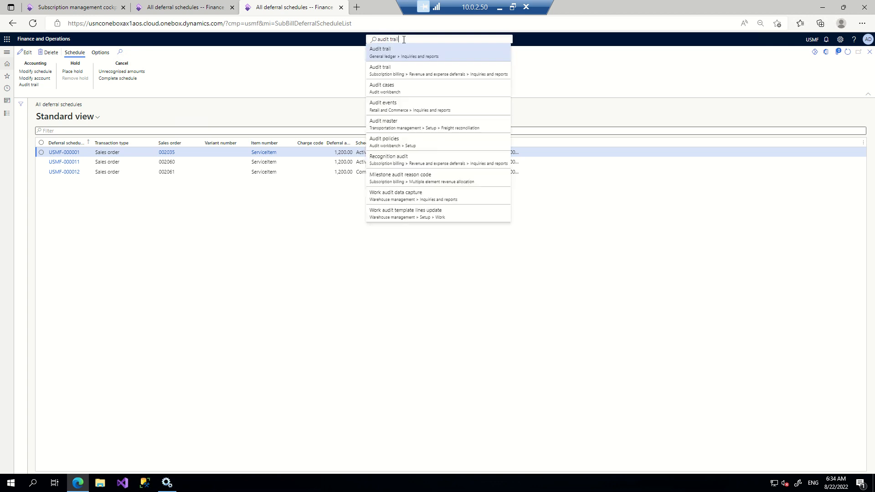
left_click(400, 54)
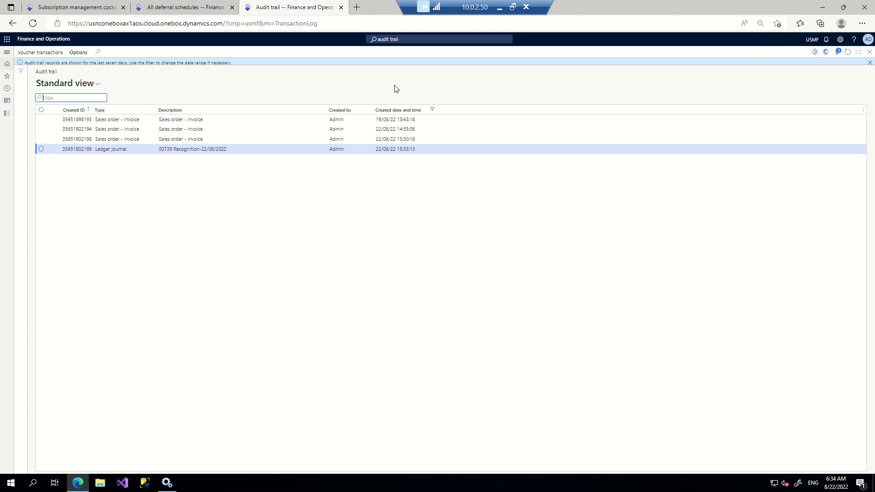
left_click(255, 155)
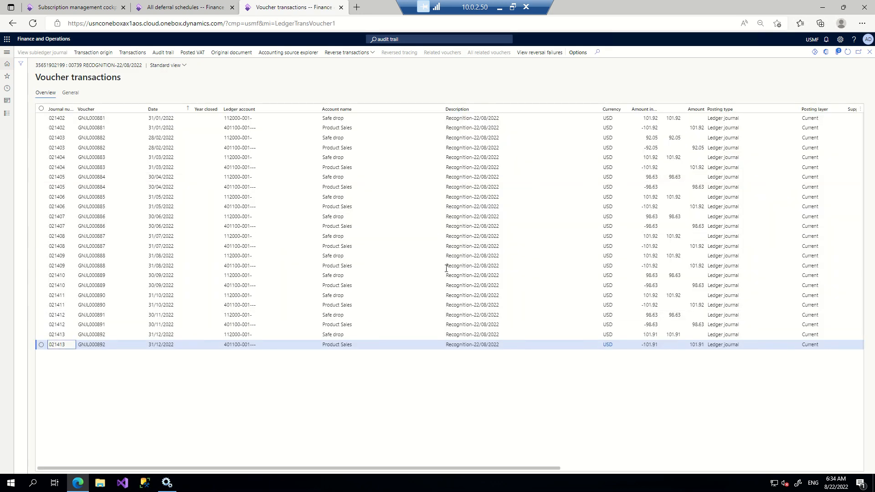
Step: Return to the Subscription management cockpit and dismiss its invoice posting notification
left_click(111, 6)
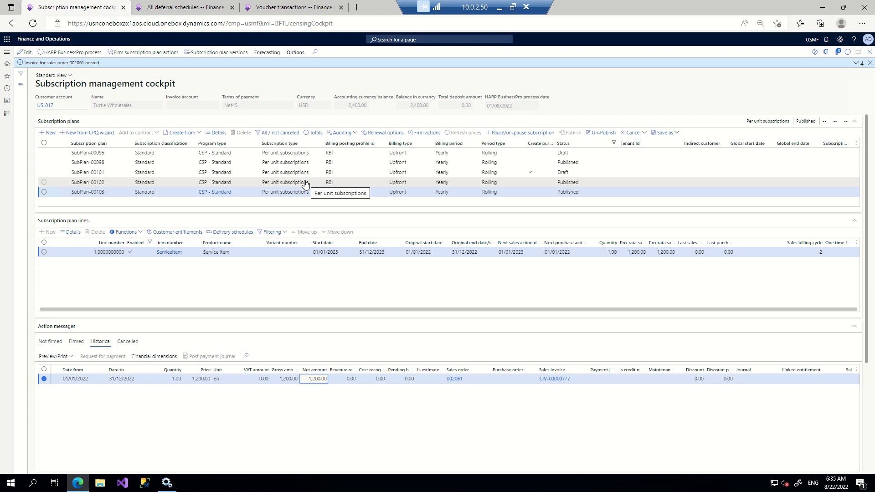
left_click(870, 64)
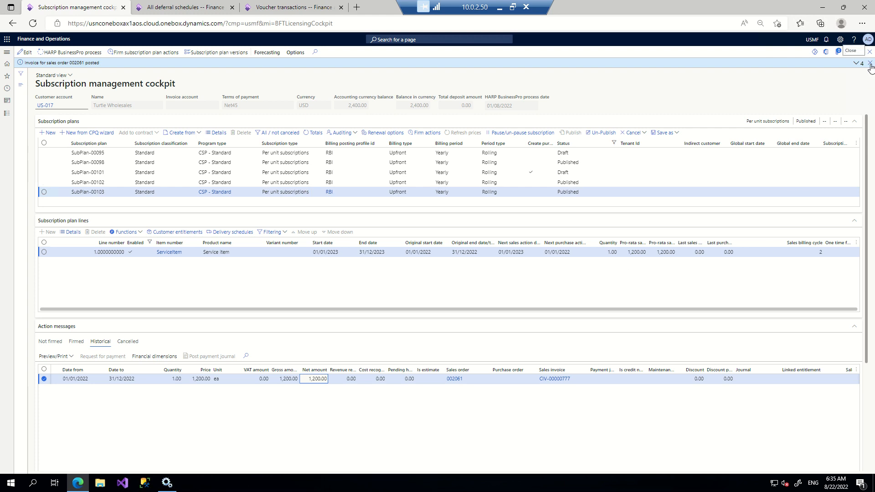